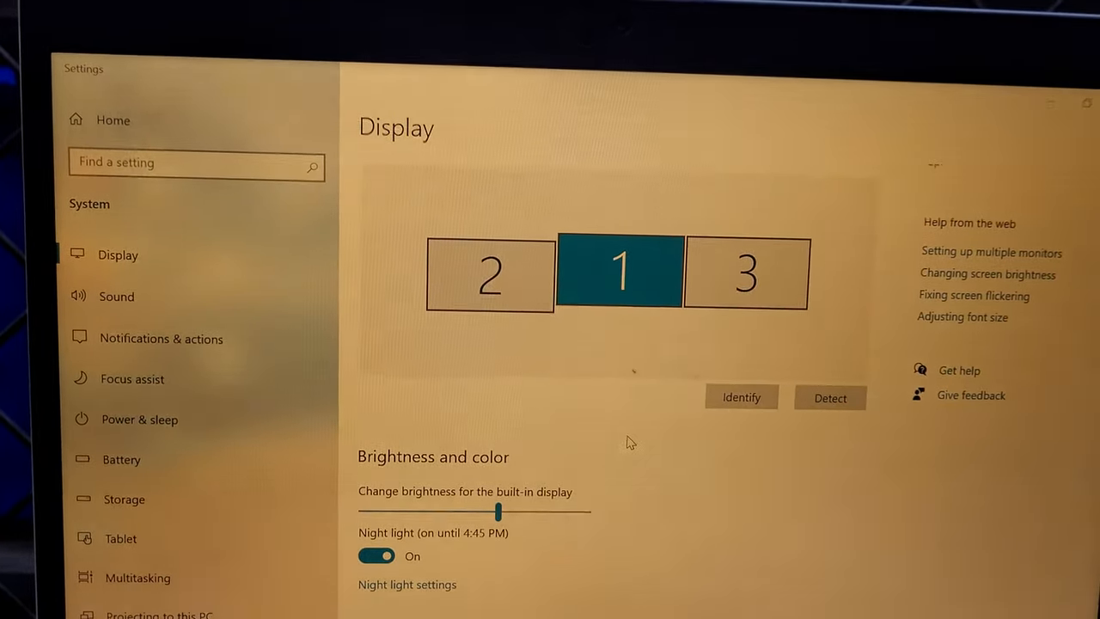
scroll(734, 419, "down", 1)
scroll(735, 417, "down", 2)
scroll(735, 418, "up", 4)
- Select monitor 3 in the Rearrange your displays area so its settings are shown
left_click(738, 371)
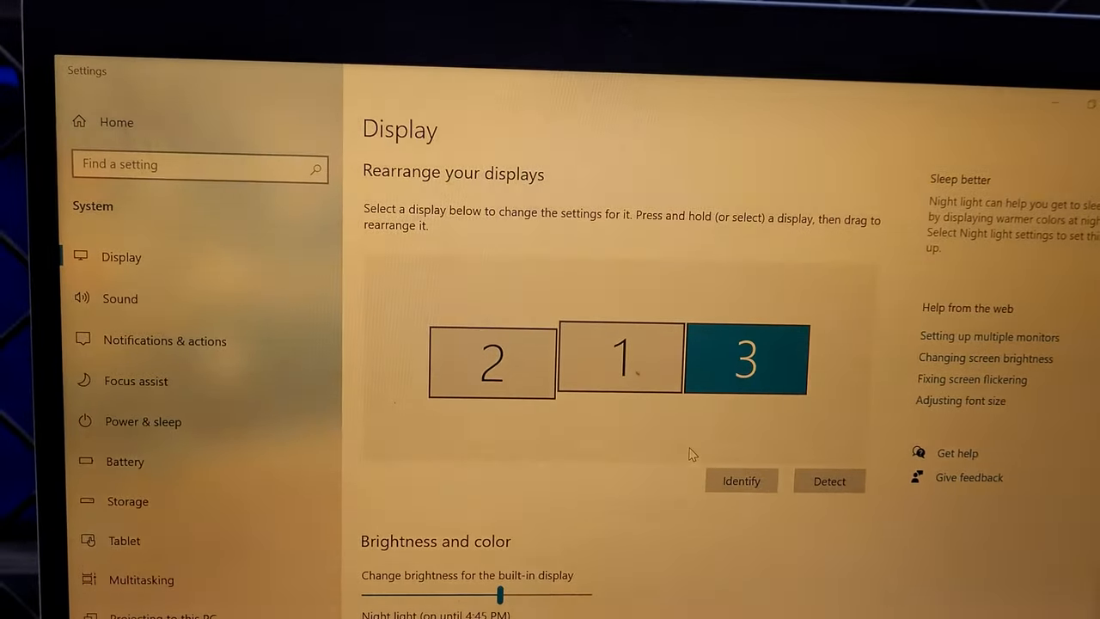
scroll(678, 464, "down", 2)
scroll(678, 465, "down", 3)
scroll(678, 464, "down", 2)
scroll(678, 464, "down", 2)
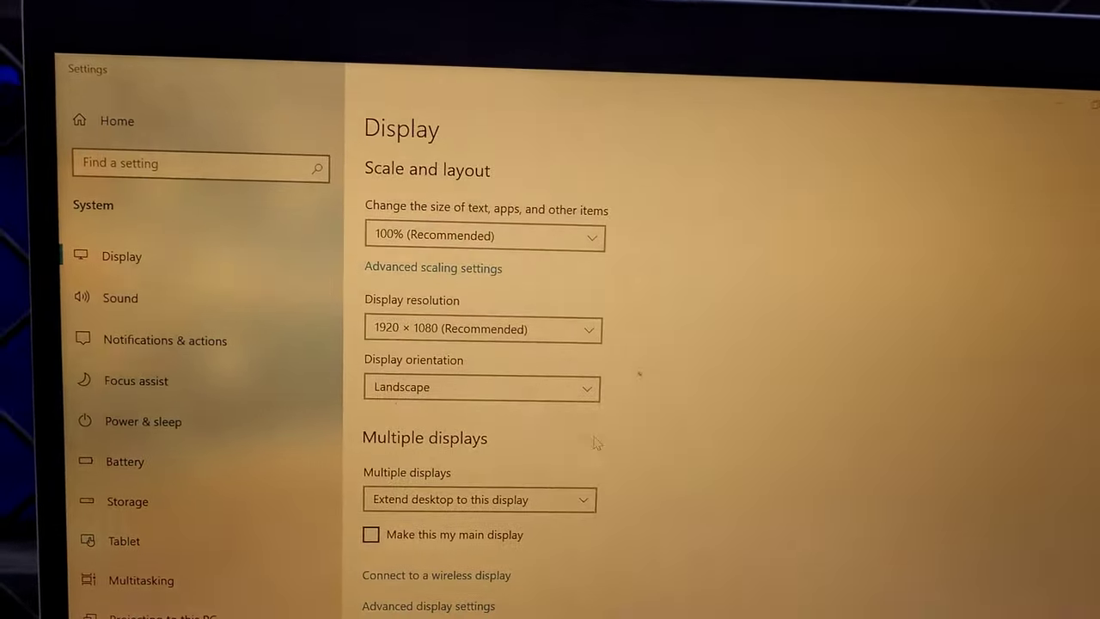
- Expand the Multiple displays dropdown for monitor 3, revealing the Extend desktop option
left_click(461, 500)
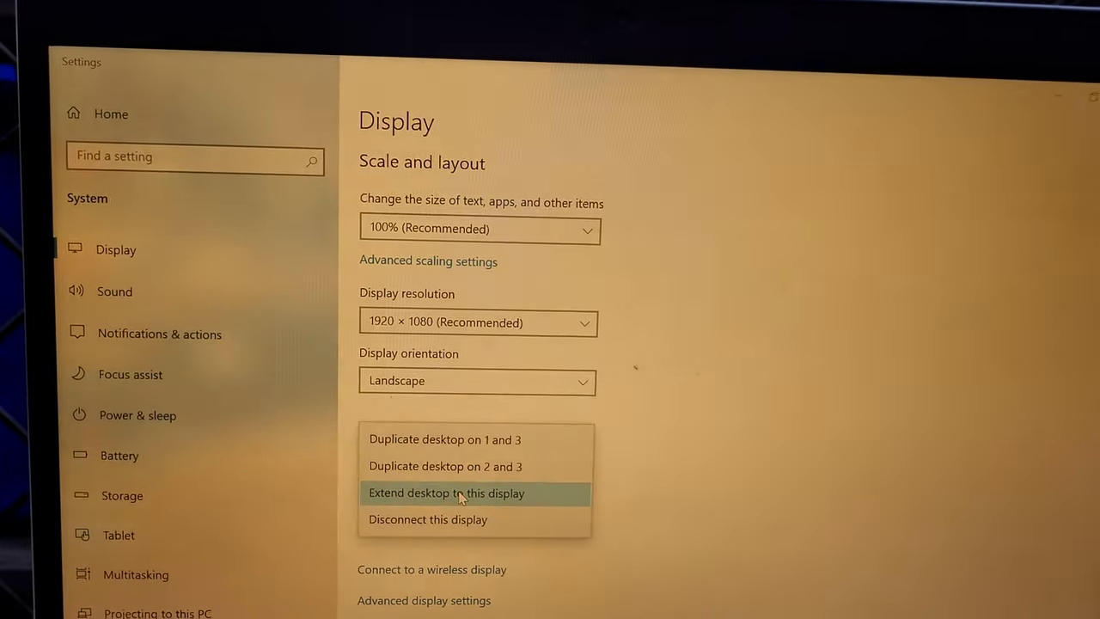